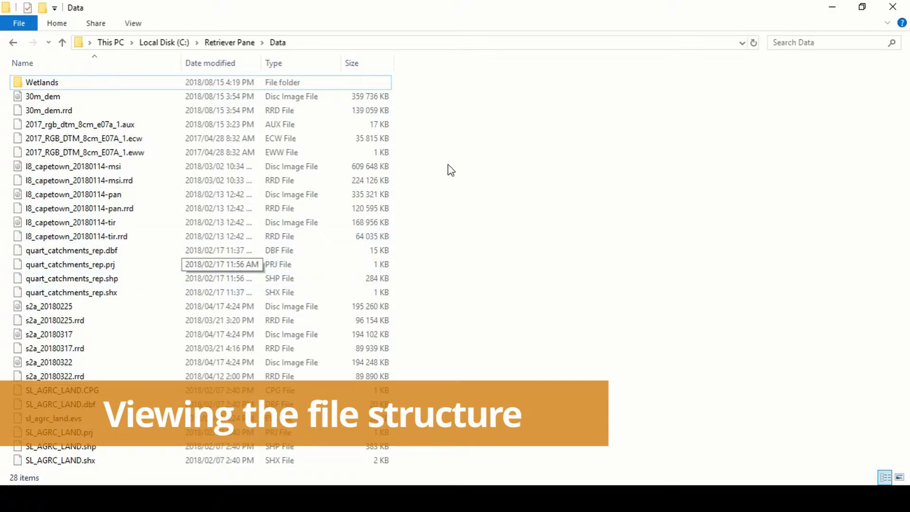
pyautogui.click(56, 98)
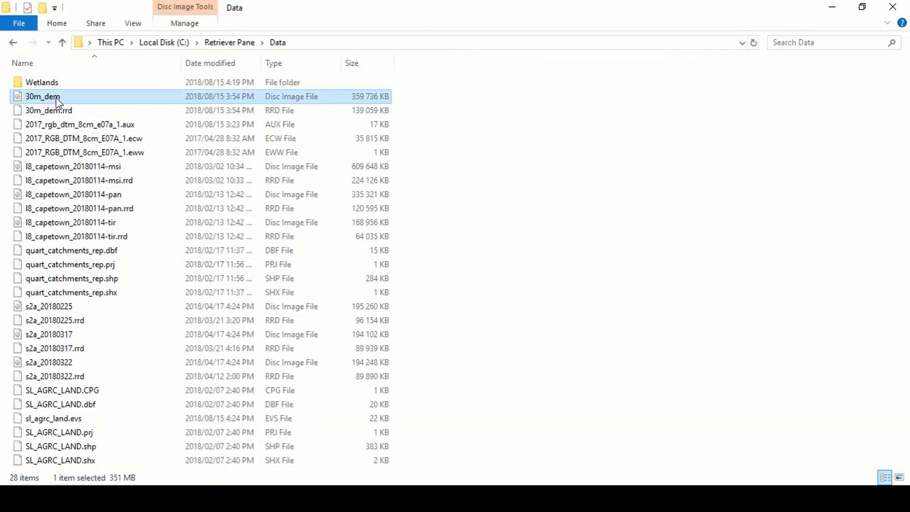
pyautogui.keyDown('ctrl'); pyautogui.click(55, 110); pyautogui.keyUp('ctrl')
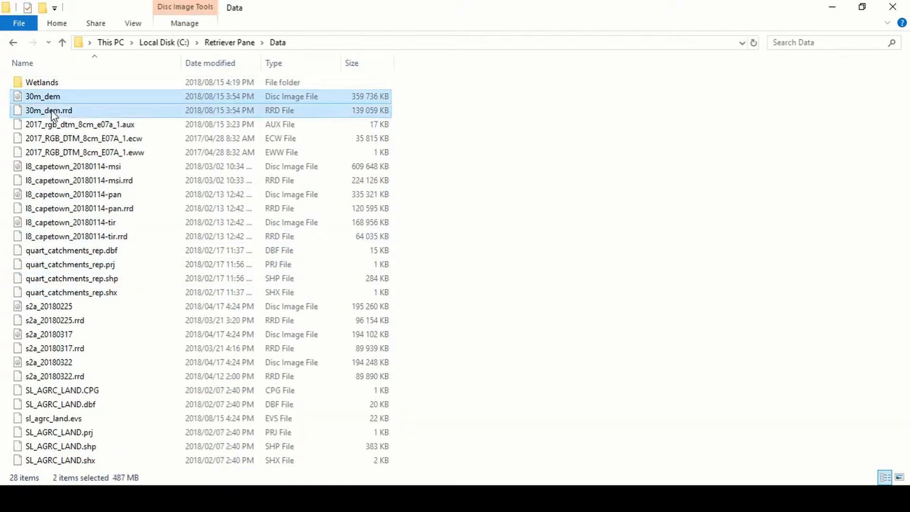
pyautogui.click(500, 146)
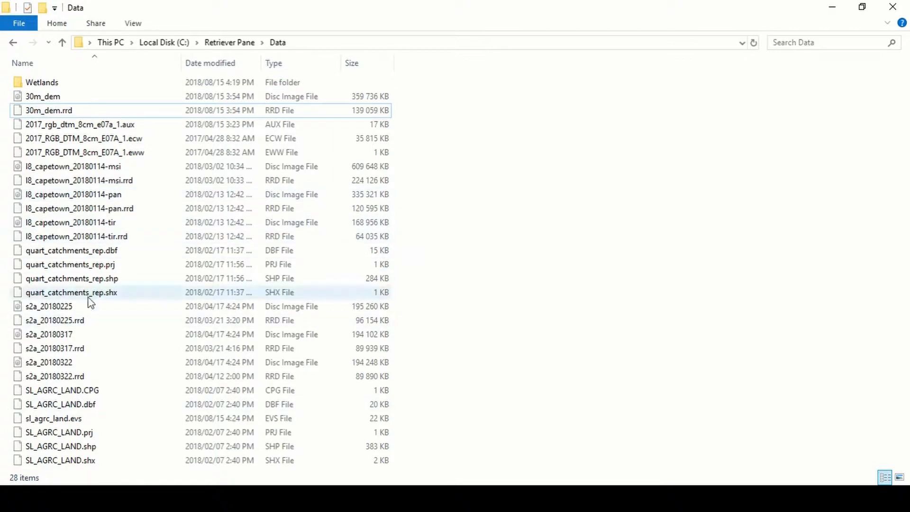
pyautogui.moveTo(428, 314); pyautogui.dragTo(69, 383)
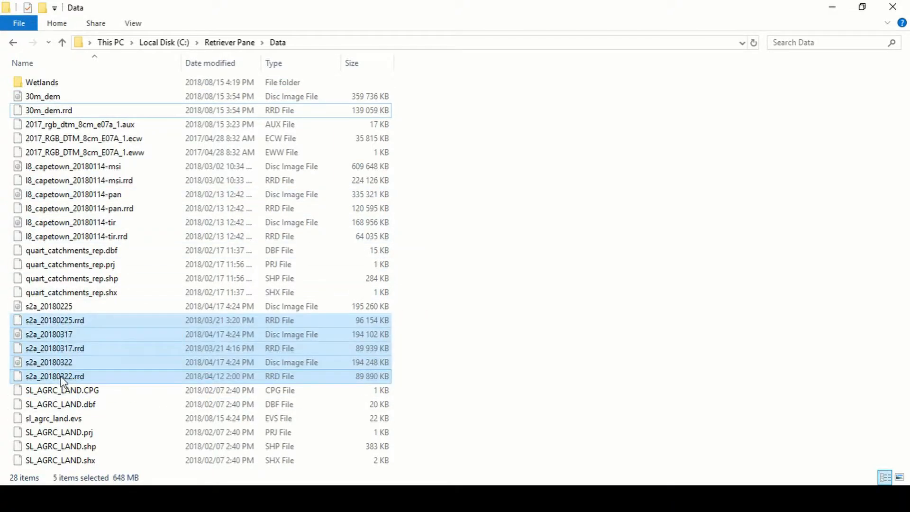
pyautogui.moveTo(447, 160); pyautogui.dragTo(149, 242)
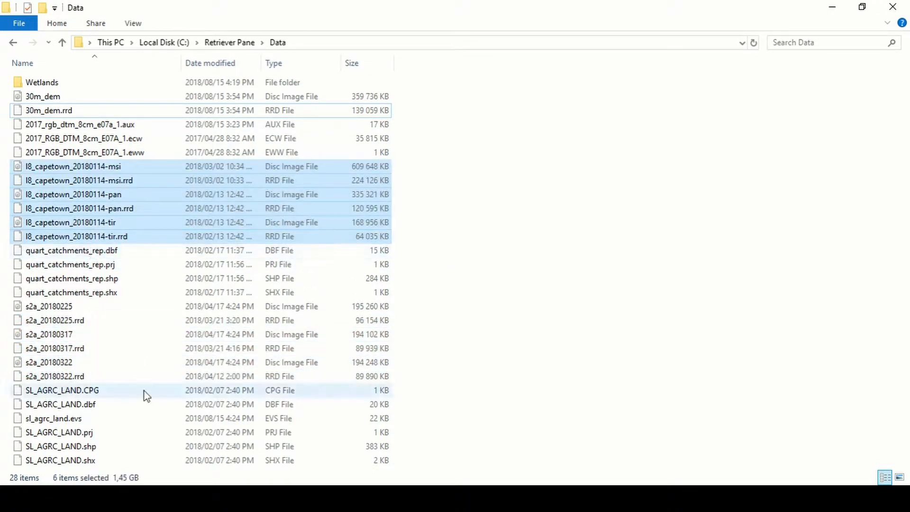
pyautogui.moveTo(466, 392); pyautogui.dragTo(196, 469)
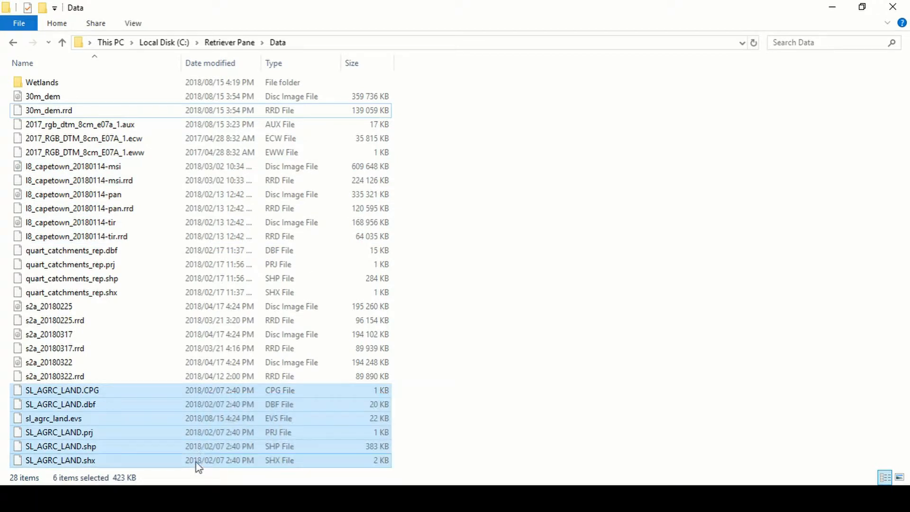
pyautogui.doubleClick(51, 83)
pyautogui.doubleClick(66, 83)
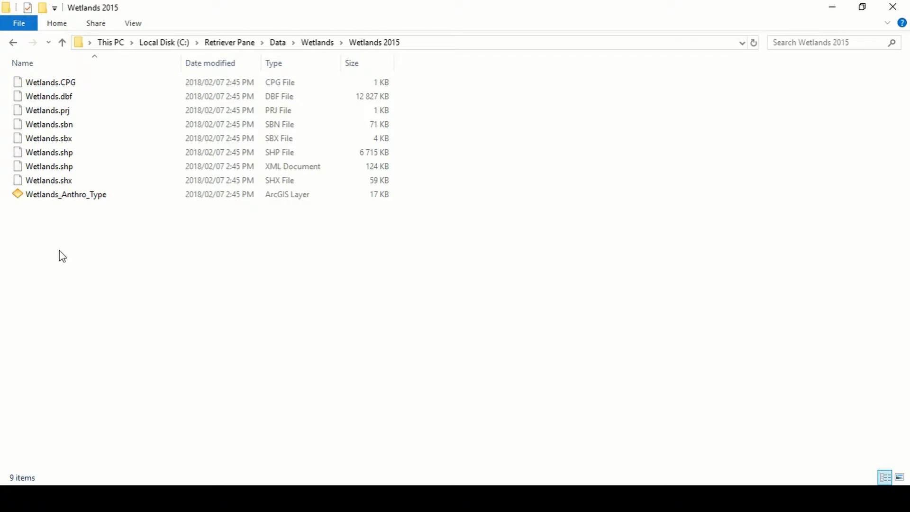
pyautogui.click(326, 43)
pyautogui.doubleClick(70, 97)
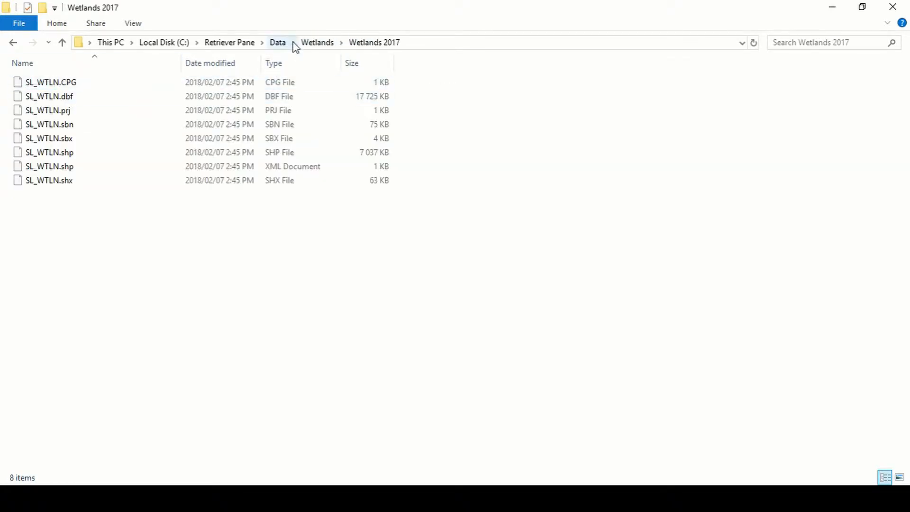
pyautogui.click(317, 44)
pyautogui.click(278, 43)
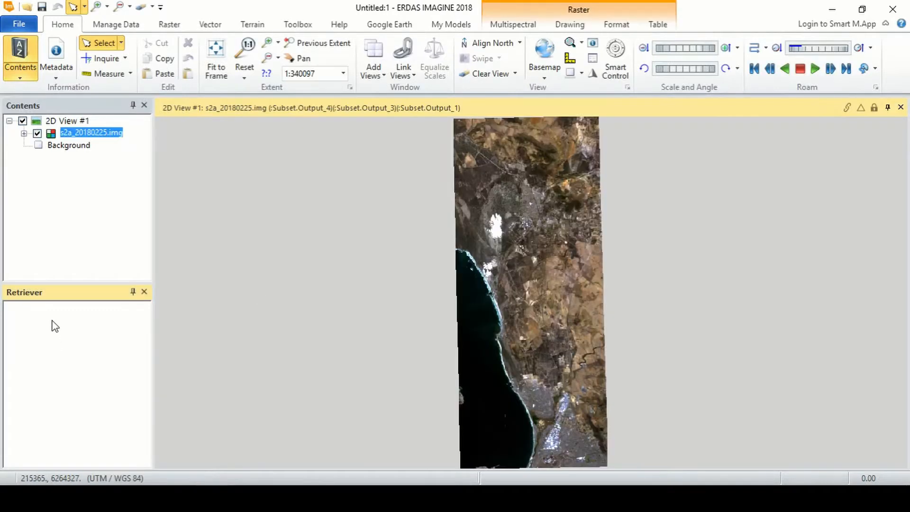
# - Add a new empty ShoeBox to the Retriever panel
pyautogui.rightClick(53, 323)
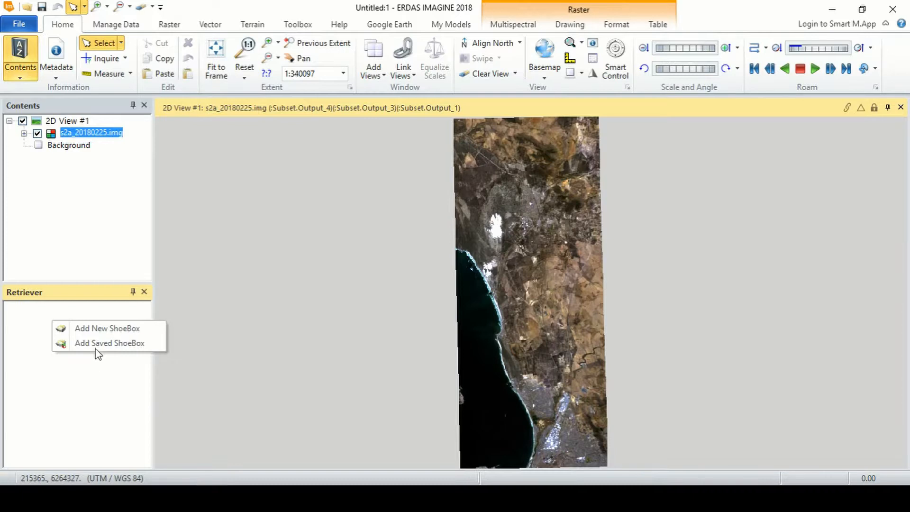
pyautogui.click(99, 329)
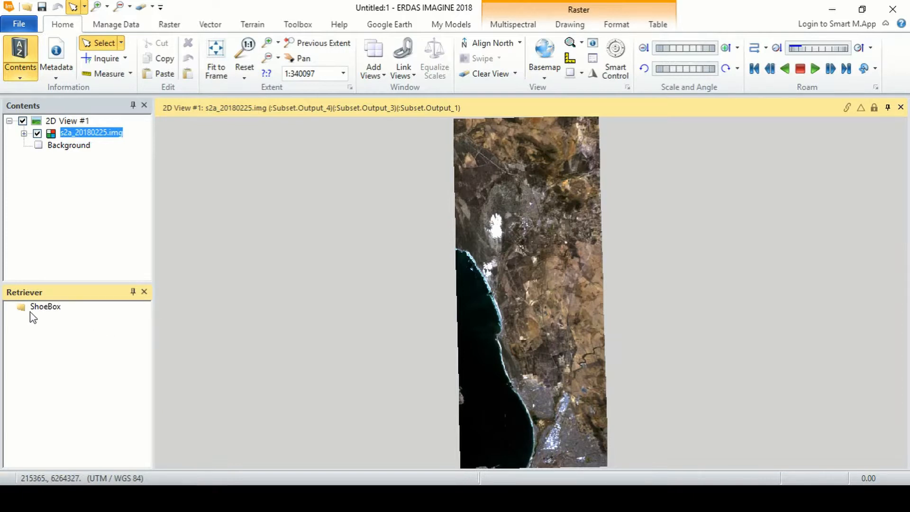
pyautogui.click(43, 310)
pyautogui.click(43, 309)
pyautogui.moveTo(64, 307); pyautogui.dragTo(14, 303)
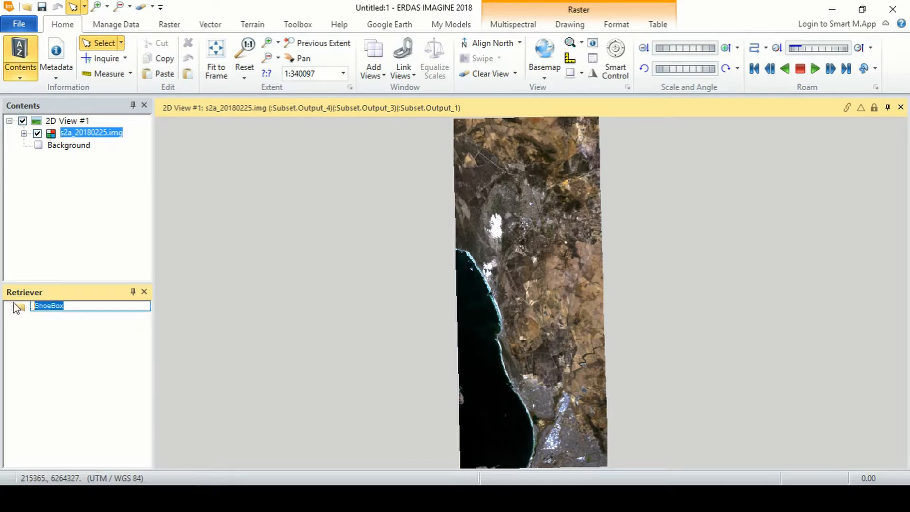
pyautogui.click(56, 328)
# - Rename the new ShoeBox to 'Cape Town Change Analysis'
pyautogui.rightClick(55, 308)
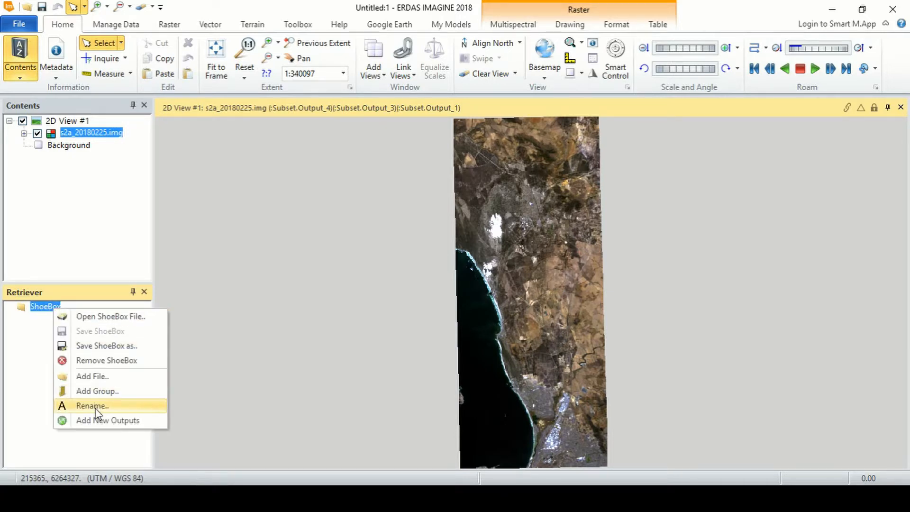
pyautogui.click(96, 411)
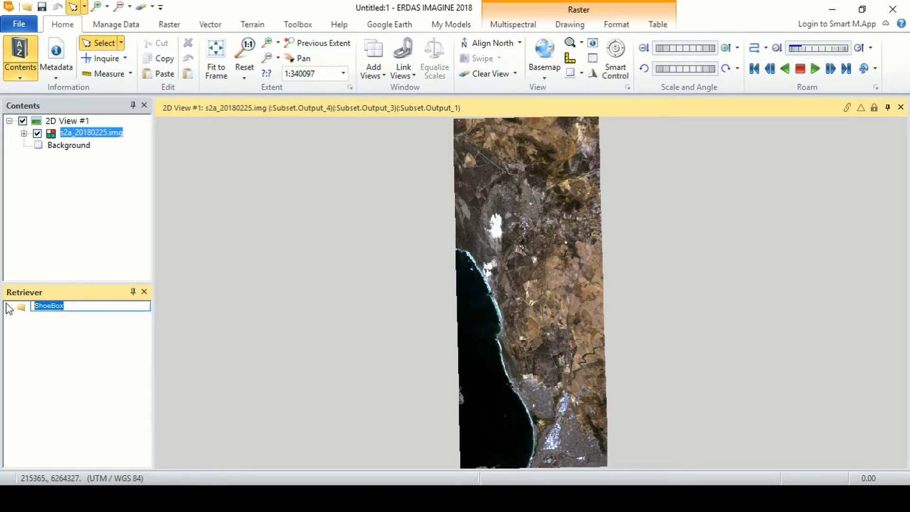
pyautogui.write('Cape Town Change Analysis')
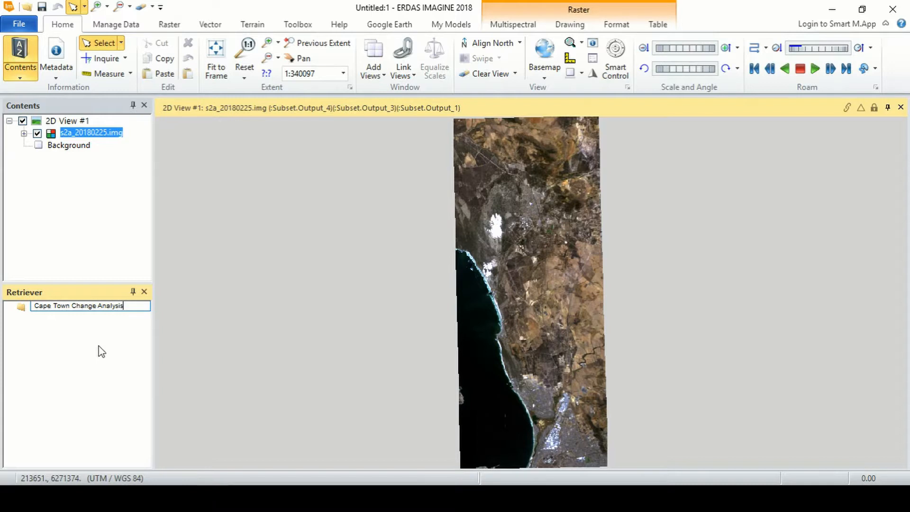
pyautogui.press('Return')
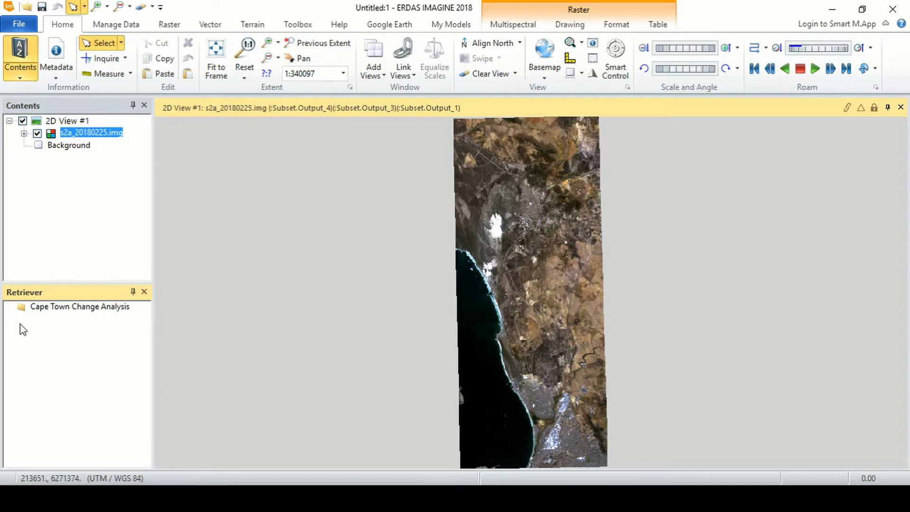
pyautogui.click(105, 313)
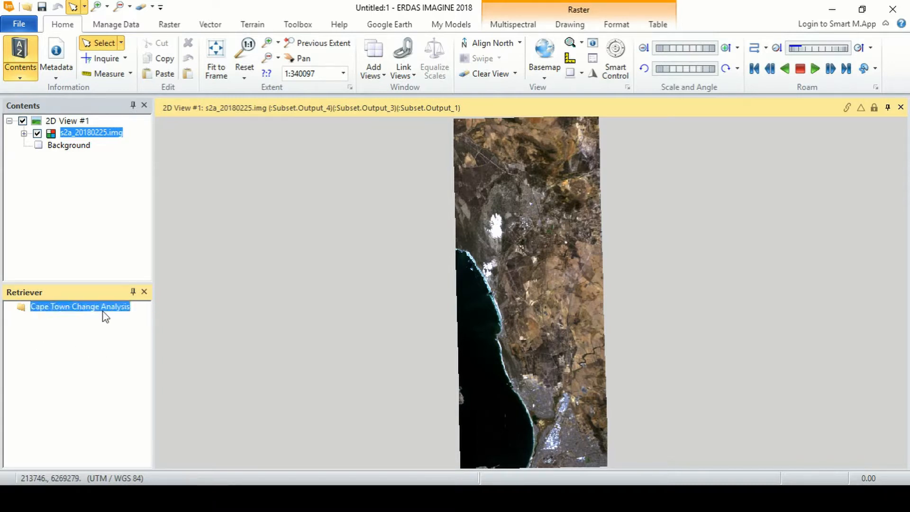
# - Add a group to the ShoeBox and name it 'Satellite Imagery'
pyautogui.rightClick(105, 313)
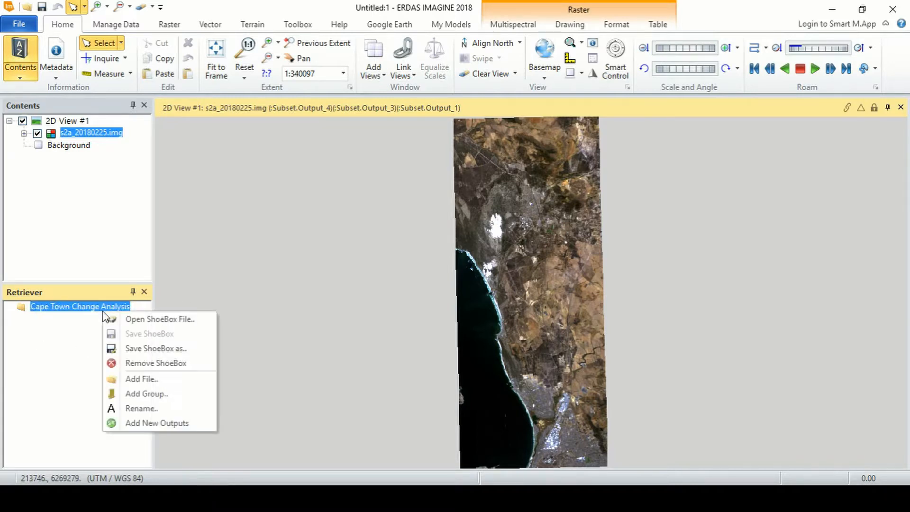
pyautogui.click(161, 397)
pyautogui.click(10, 307)
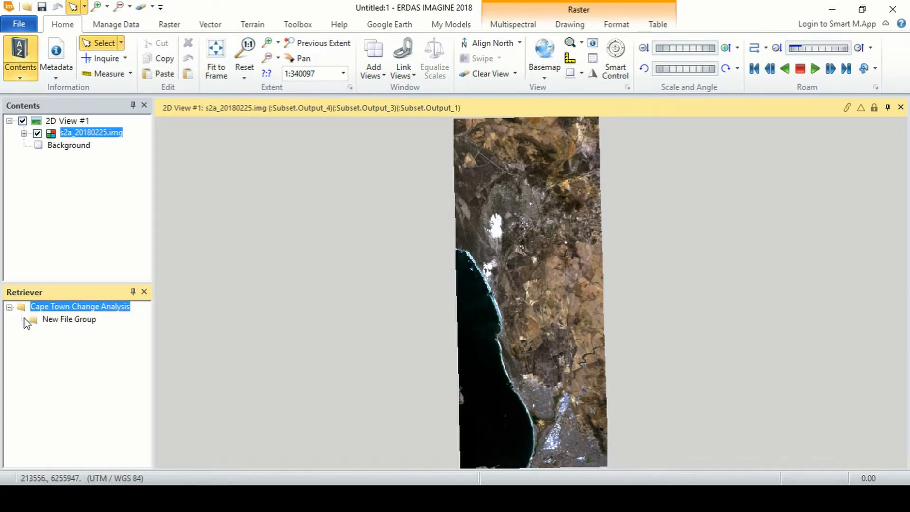
pyautogui.click(69, 322)
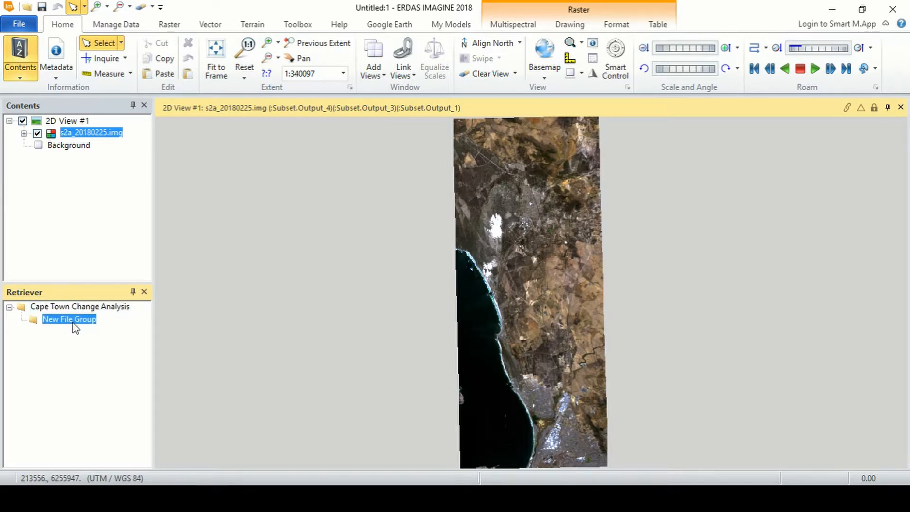
pyautogui.click(73, 322)
pyautogui.write('Satellite Imagery')
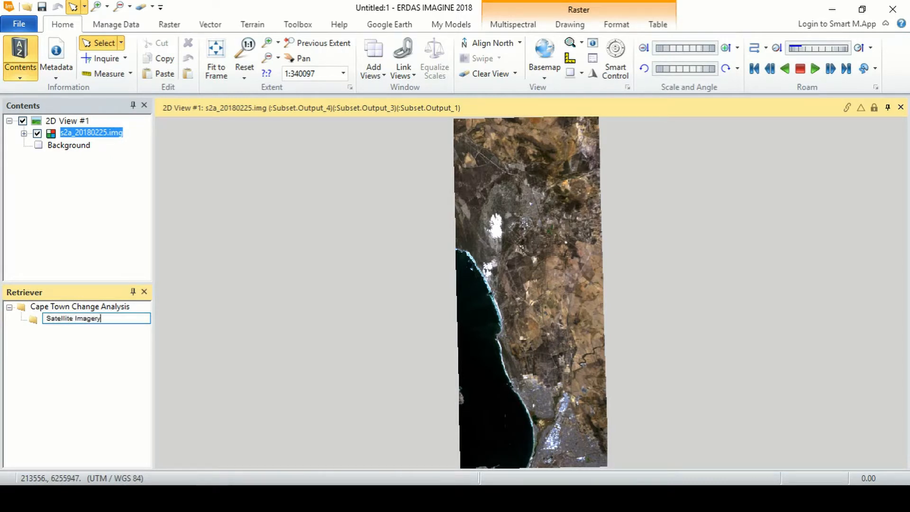
pyautogui.click(114, 359)
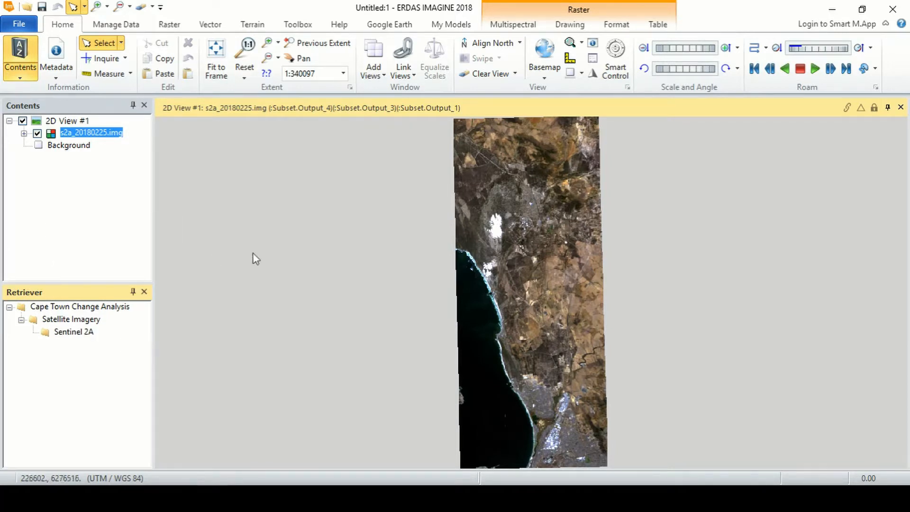
# - Place s2a_20180225.img from Contents into the Sentinel 2A subgroup
pyautogui.click(372, 247)
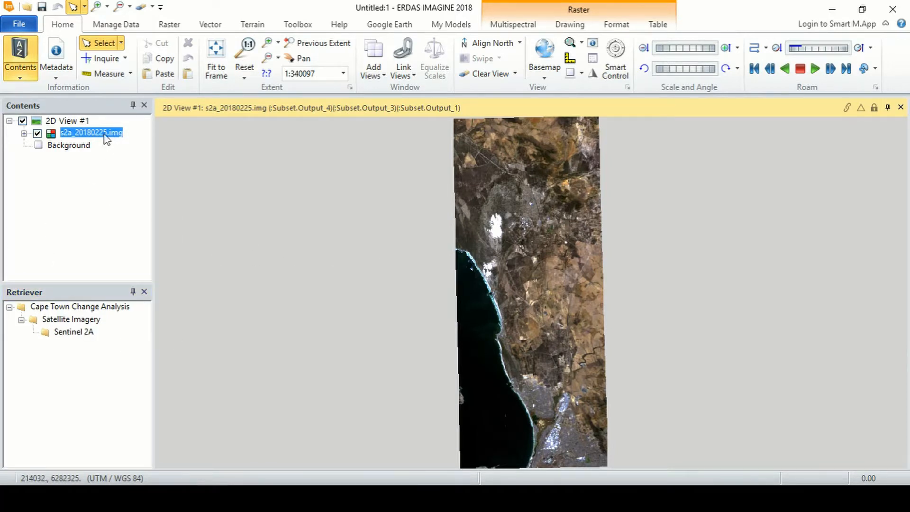
pyautogui.moveTo(104, 135); pyautogui.dragTo(63, 335)
pyautogui.click(33, 332)
pyautogui.click(89, 346)
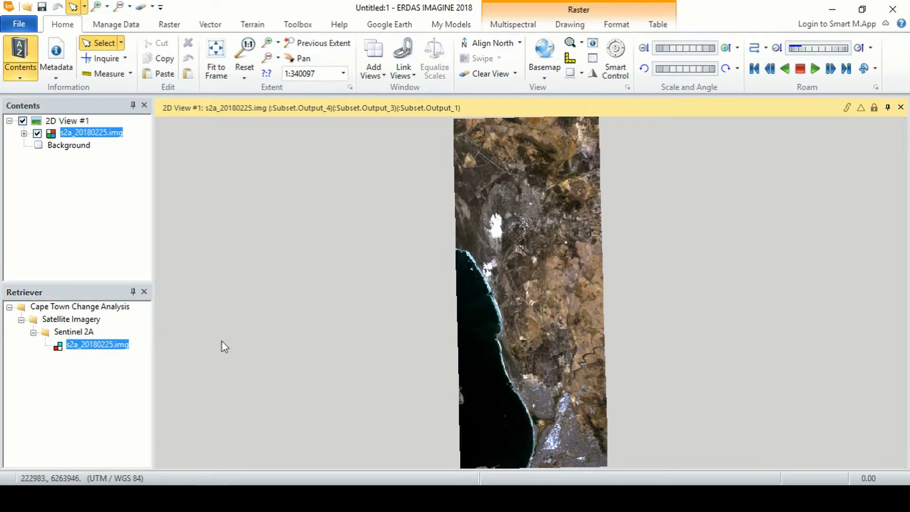
# - Create Landsat TM, Hydrology, Elevation and Wetlands groups, then begin adding a file from Data
pyautogui.rightClick(84, 312)
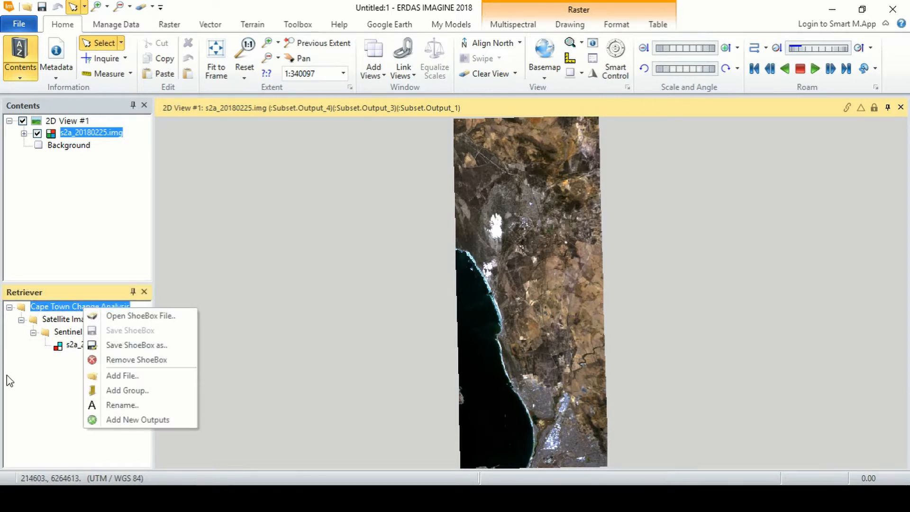
pyautogui.click(24, 382)
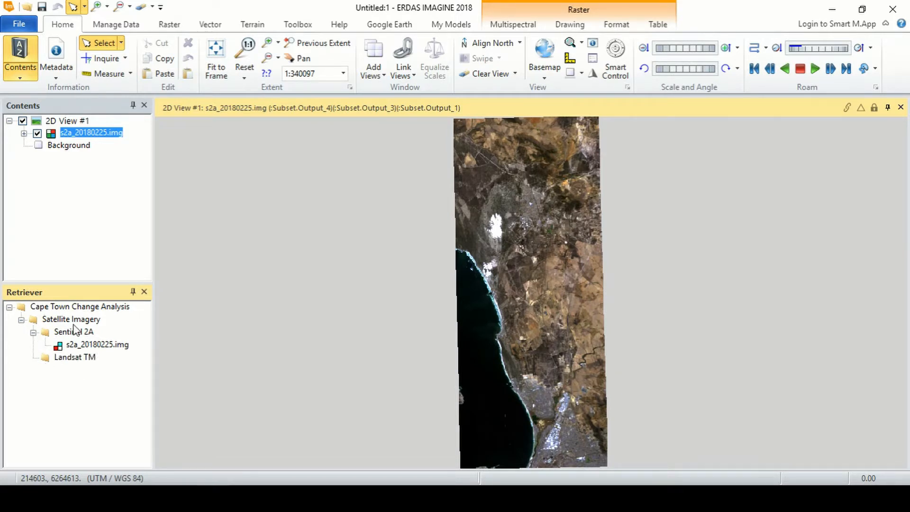
pyautogui.click(73, 321)
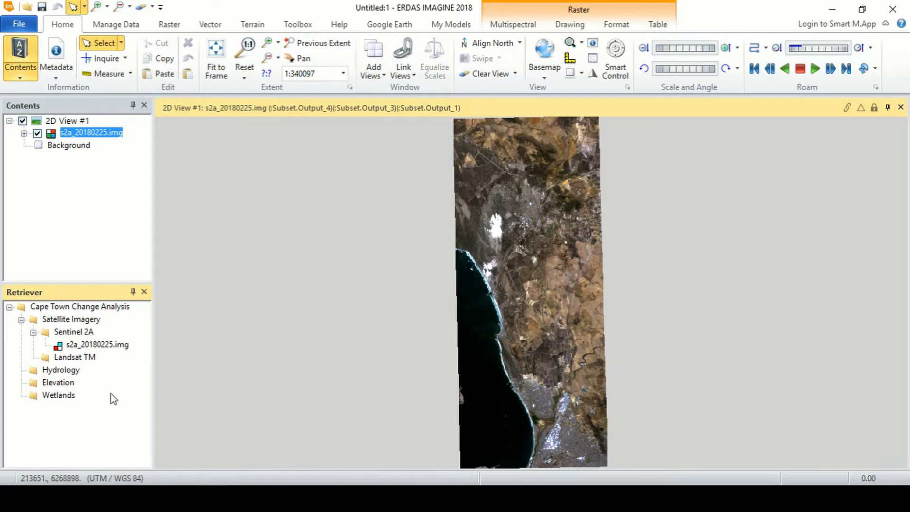
pyautogui.rightClick(93, 308)
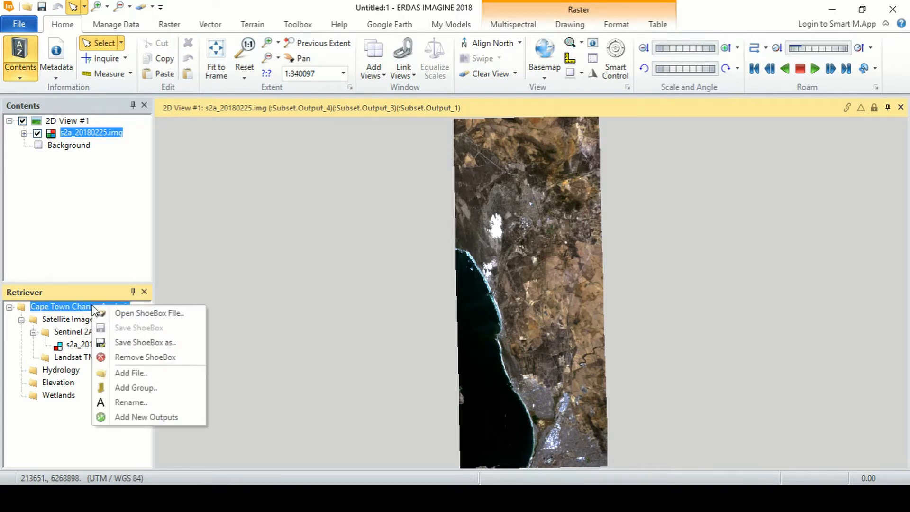
pyautogui.click(128, 372)
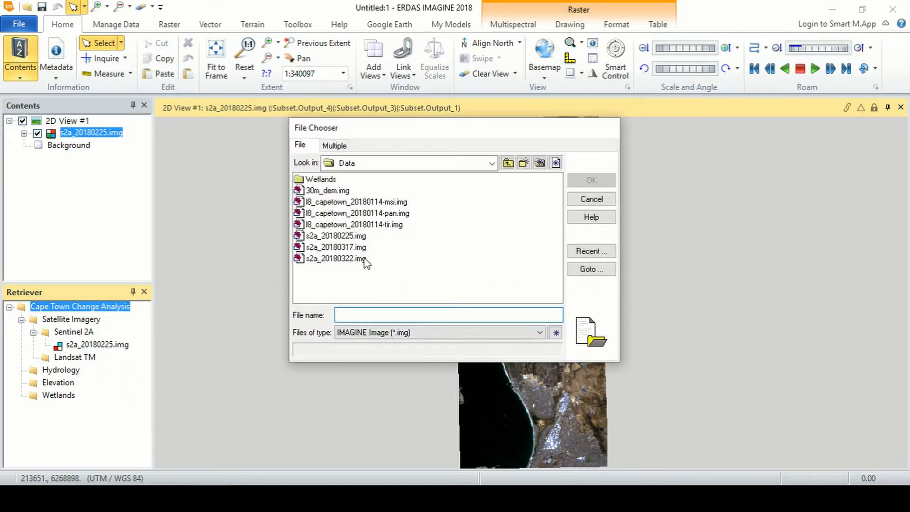
# - Add the seven Data images, filing 30m_dem.img under Elevation and the Landsat image under Landsat TM
pyautogui.moveTo(371, 281); pyautogui.dragTo(329, 193)
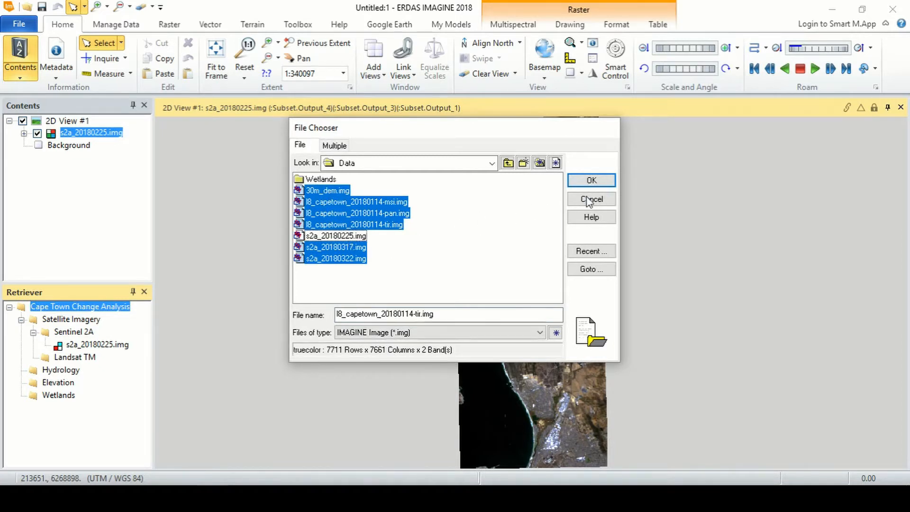
pyautogui.click(591, 180)
pyautogui.moveTo(145, 350); pyautogui.dragTo(144, 379)
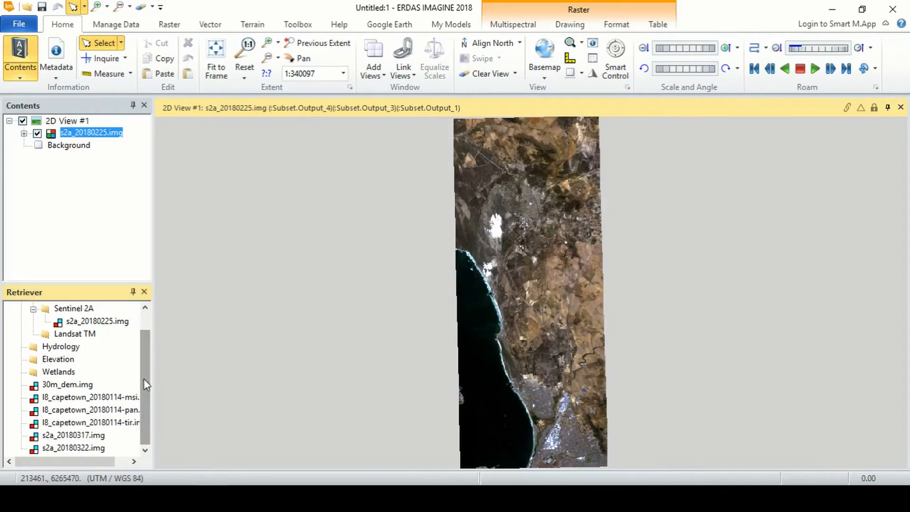
pyautogui.moveTo(59, 387); pyautogui.dragTo(57, 359)
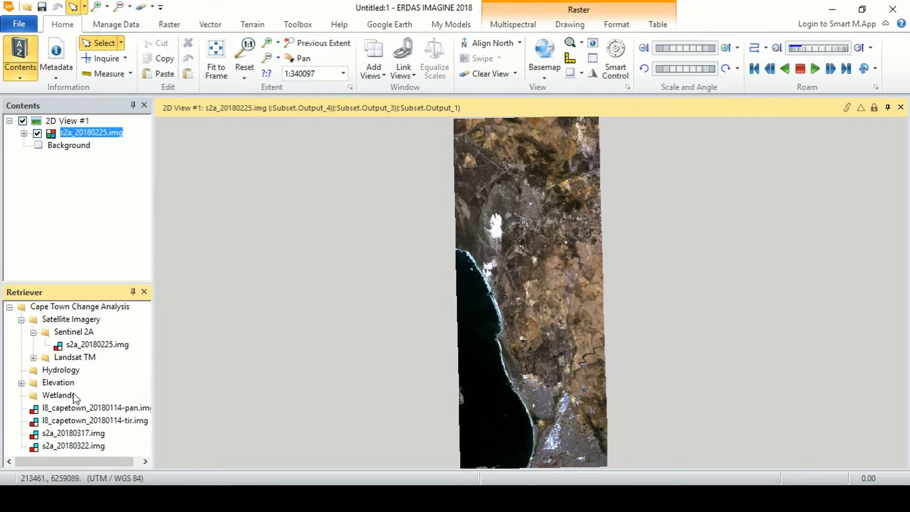
pyautogui.moveTo(71, 409); pyautogui.dragTo(89, 336)
pyautogui.moveTo(62, 422); pyautogui.dragTo(90, 336)
pyautogui.click(34, 332)
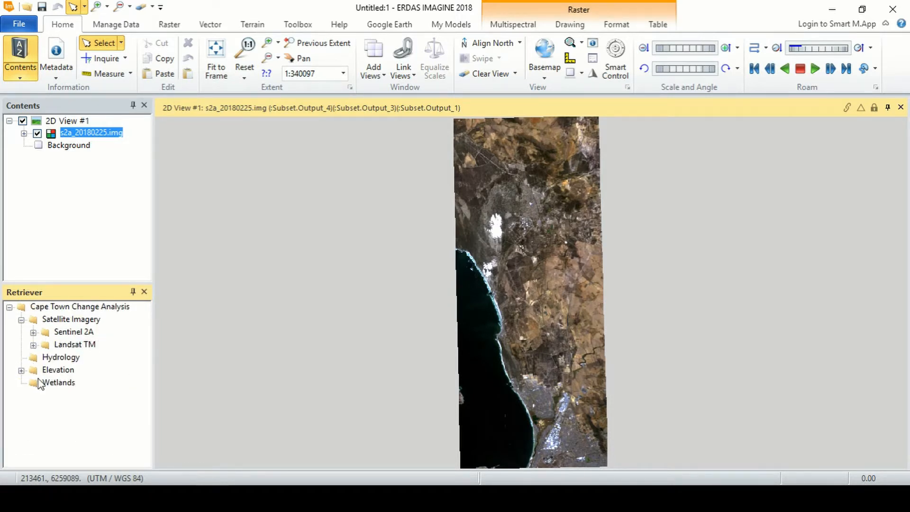
pyautogui.click(60, 384)
# - Add wetlands.shp from the Wetlands 2015 folder to the Wetlands group as a vector file
pyautogui.rightClick(67, 383)
pyautogui.click(95, 327)
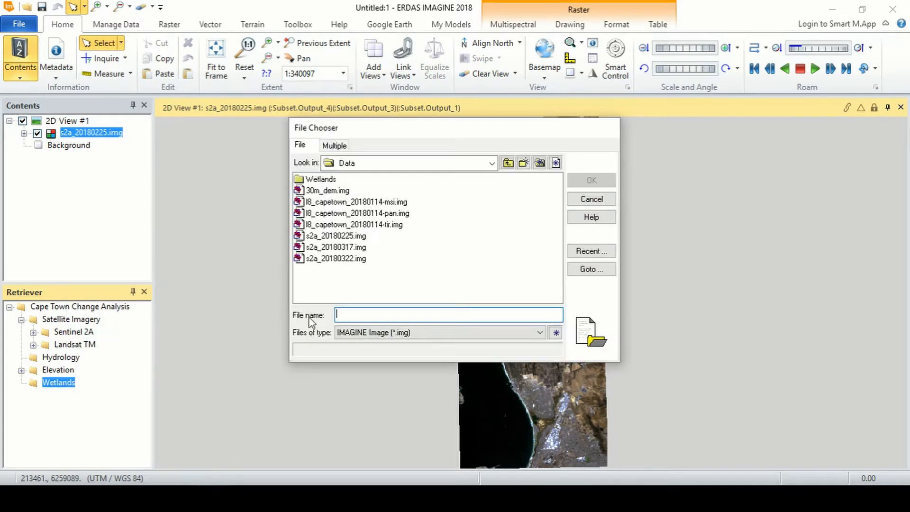
pyautogui.doubleClick(322, 180)
pyautogui.doubleClick(327, 180)
pyautogui.click(539, 332)
pyautogui.scroll(10, 426, 118)
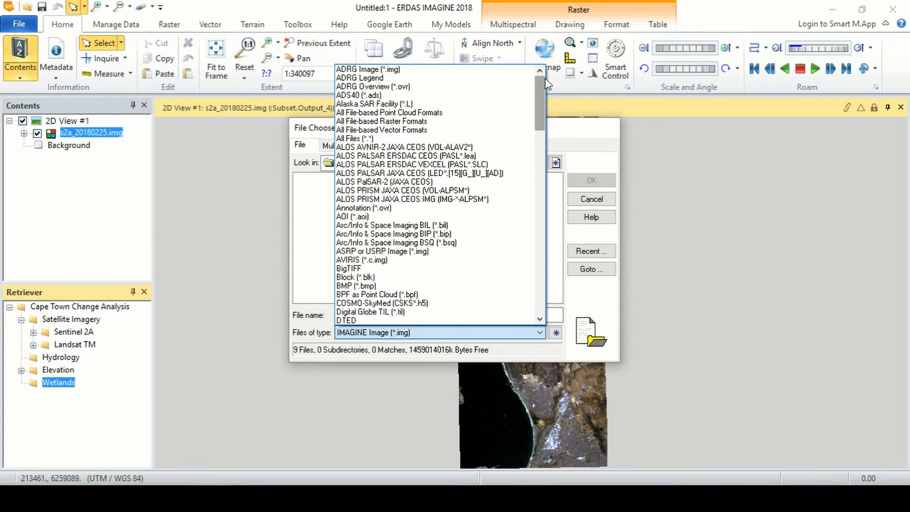
pyautogui.click(379, 126)
pyautogui.click(590, 181)
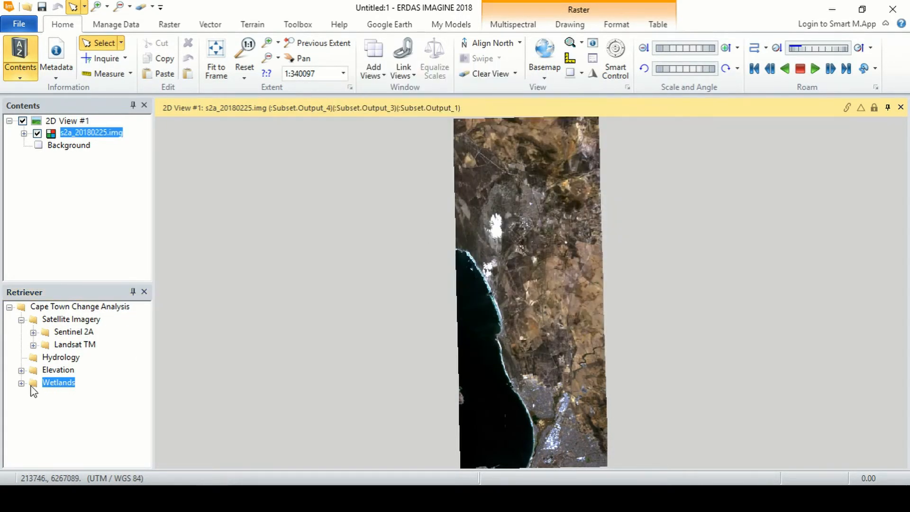
pyautogui.rightClick(86, 396)
pyautogui.click(57, 412)
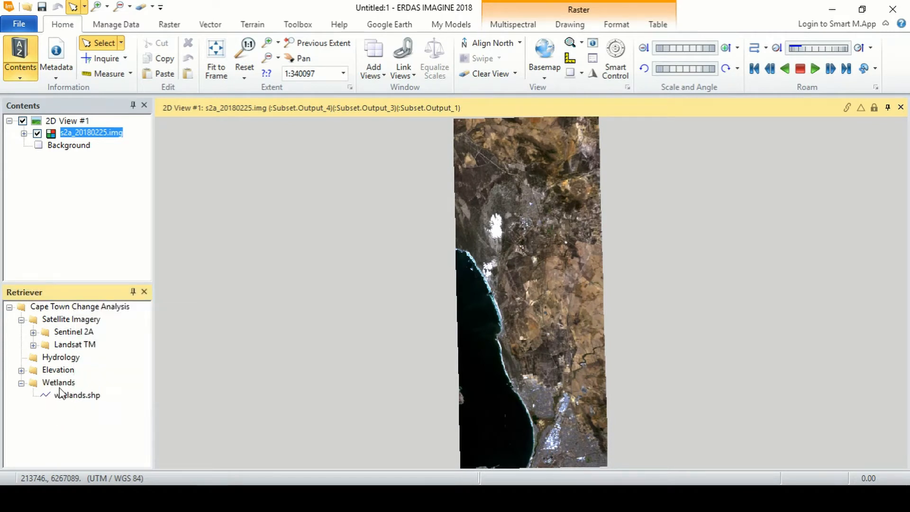
pyautogui.rightClick(58, 383)
pyautogui.click(67, 408)
pyautogui.rightClick(57, 396)
pyautogui.rightClick(57, 382)
# - Add SL_WTLN.shp from Wetlands 2017 and create a new empty group inside Wetlands
pyautogui.click(90, 329)
pyautogui.doubleClick(316, 177)
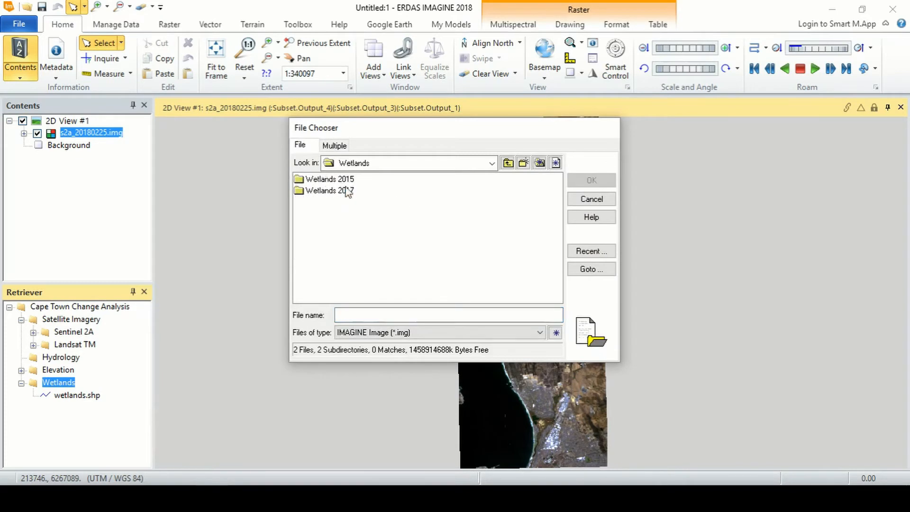
pyautogui.doubleClick(346, 188)
pyautogui.click(403, 333)
pyautogui.scroll(-20, 396, 227)
pyautogui.click(369, 114)
pyautogui.click(328, 178)
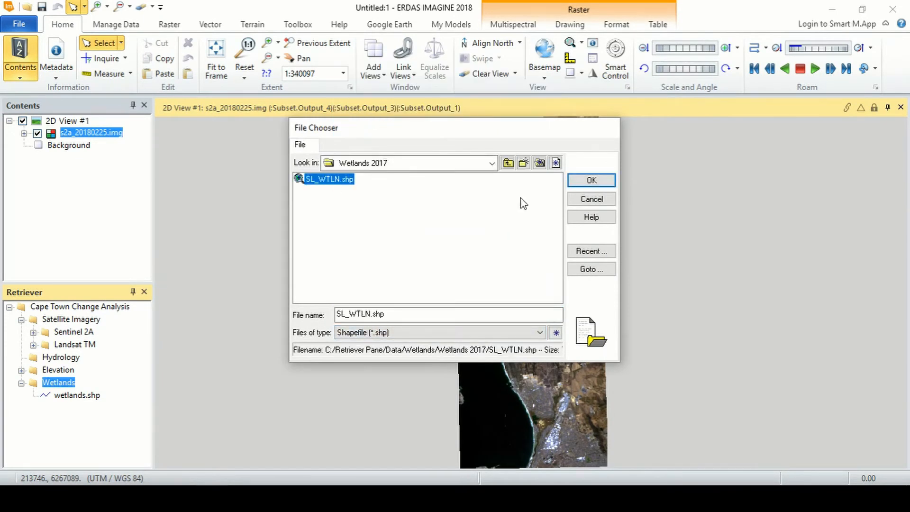
pyautogui.click(590, 181)
pyautogui.rightClick(67, 385)
pyautogui.click(108, 350)
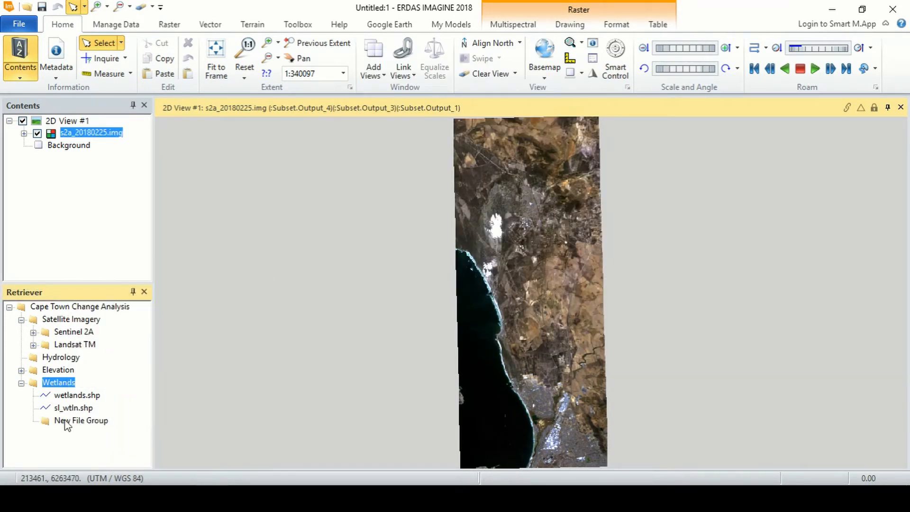
# - Create Wetlands subgroups 2015 and 2017, filing wetlands.shp and sl_wtln.shp into them
pyautogui.write('2015')
pyautogui.press('Return')
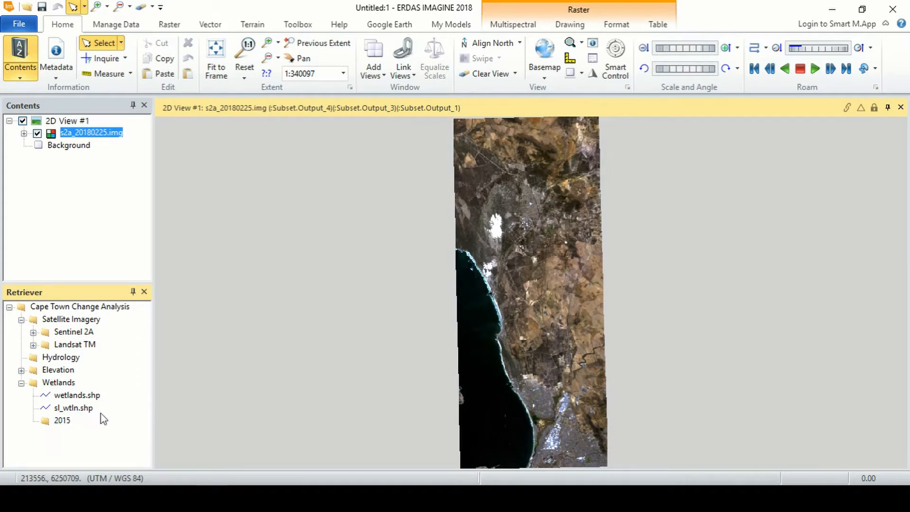
pyautogui.moveTo(76, 394); pyautogui.dragTo(60, 420)
pyautogui.rightClick(63, 383)
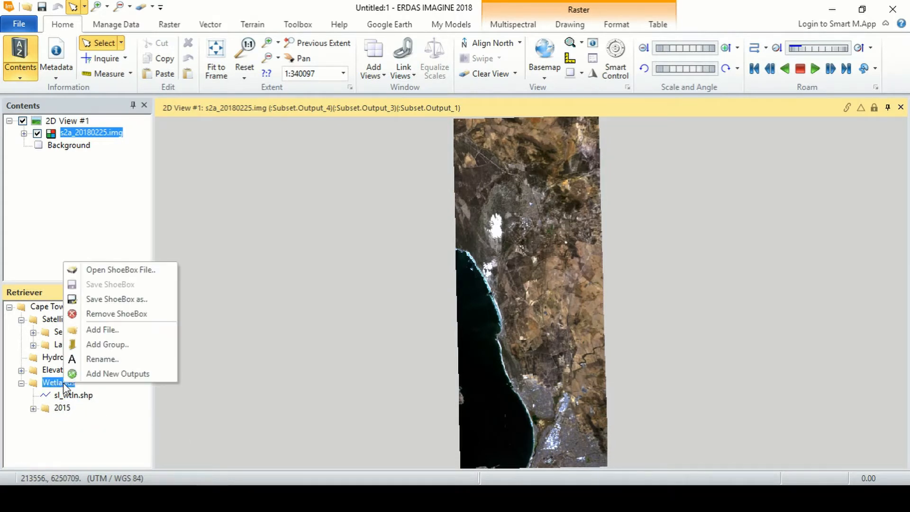
pyautogui.click(102, 341)
pyautogui.write('2017')
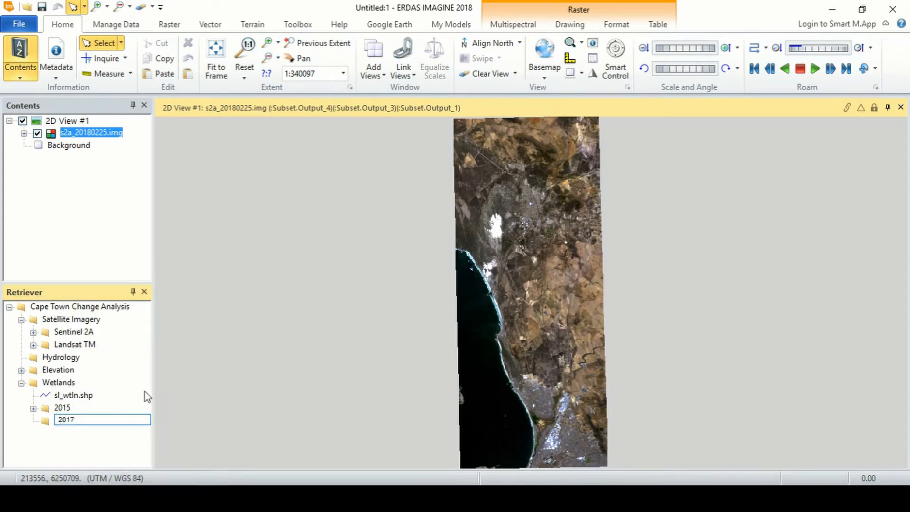
pyautogui.press('Return')
pyautogui.moveTo(73, 395); pyautogui.dragTo(62, 420)
pyautogui.click(21, 383)
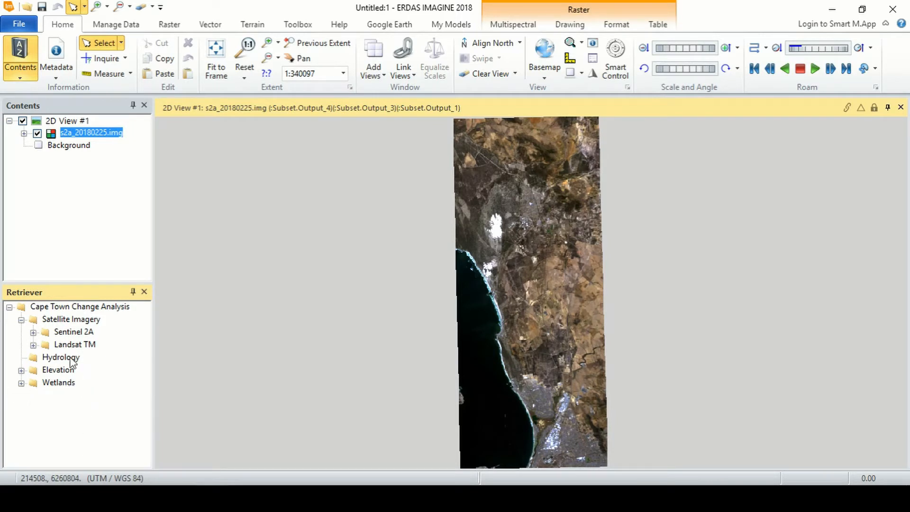
# - Add the shapefile quart_catchments_rep.shp to the Hydrology group
pyautogui.rightClick(70, 358)
pyautogui.click(113, 425)
pyautogui.click(376, 332)
pyautogui.press('s')
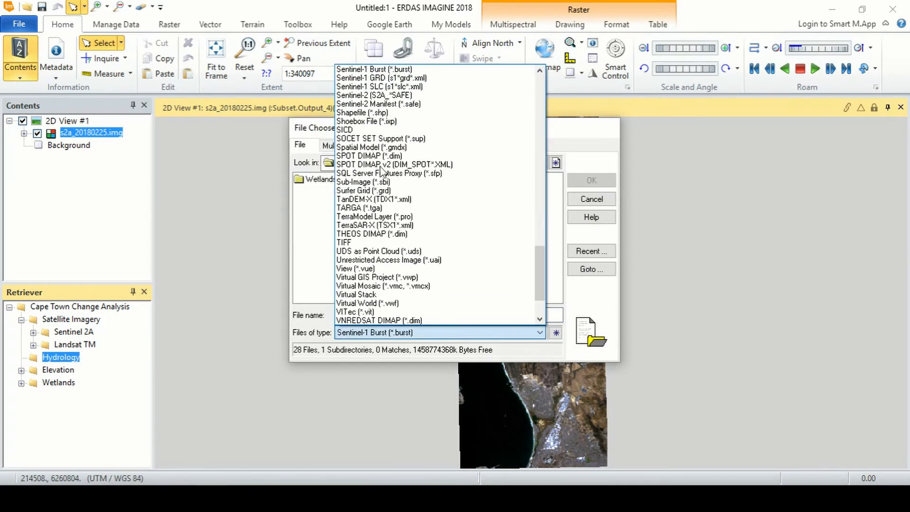
pyautogui.click(363, 112)
pyautogui.click(347, 190)
pyautogui.click(591, 181)
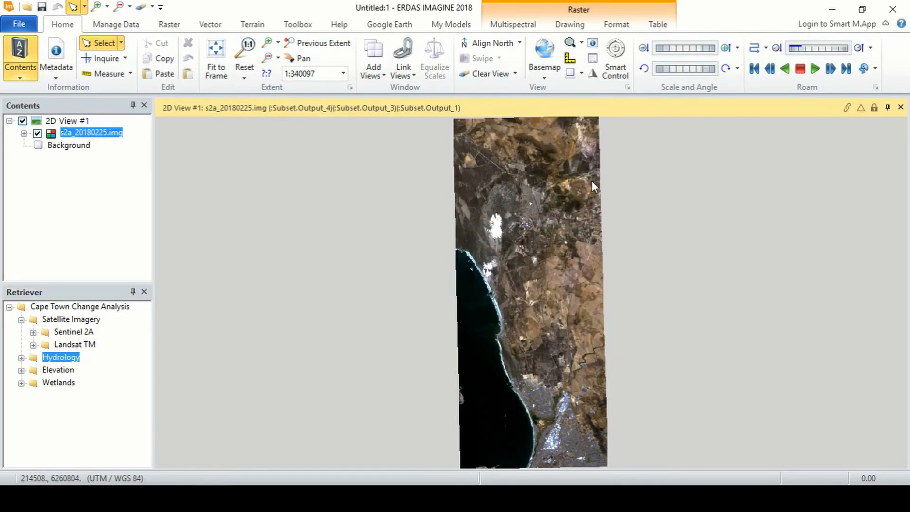
pyautogui.click(21, 357)
pyautogui.click(21, 357)
pyautogui.click(21, 371)
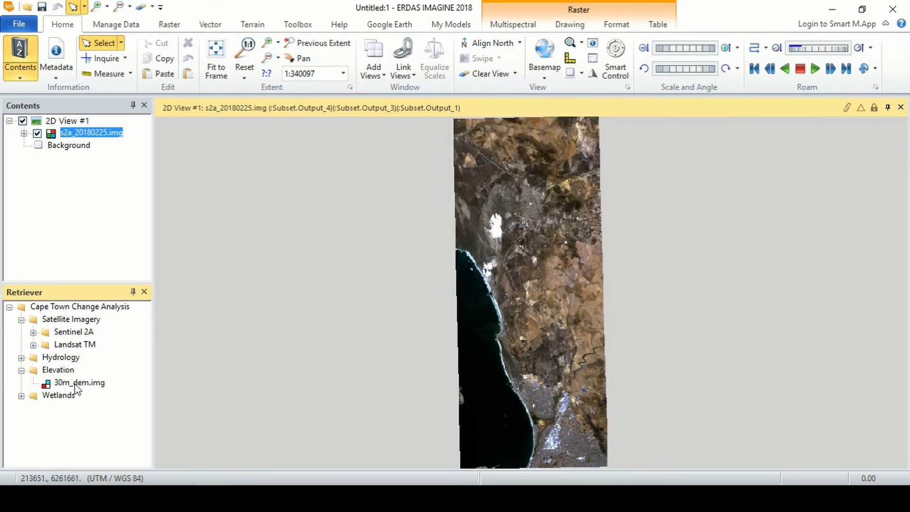
# - Display 30m_dem.img fitted to the frame, with the Sentinel image layered above it
pyautogui.doubleClick(76, 384)
pyautogui.rightClick(347, 256)
pyautogui.click(386, 308)
pyautogui.moveTo(86, 146); pyautogui.dragTo(84, 135)
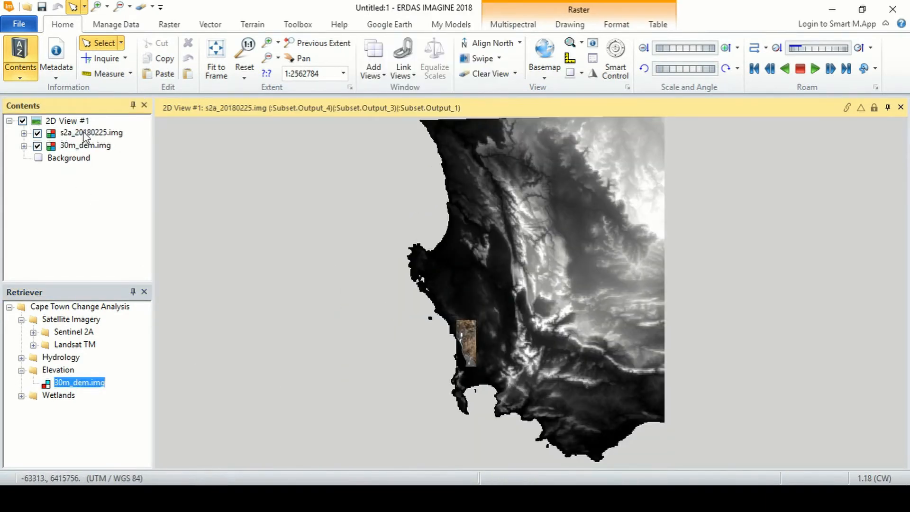
pyautogui.scroll(4, 470, 357)
pyautogui.click(21, 370)
# - Add a Collecting Output Files entry to the ShoeBox
pyautogui.rightClick(115, 310)
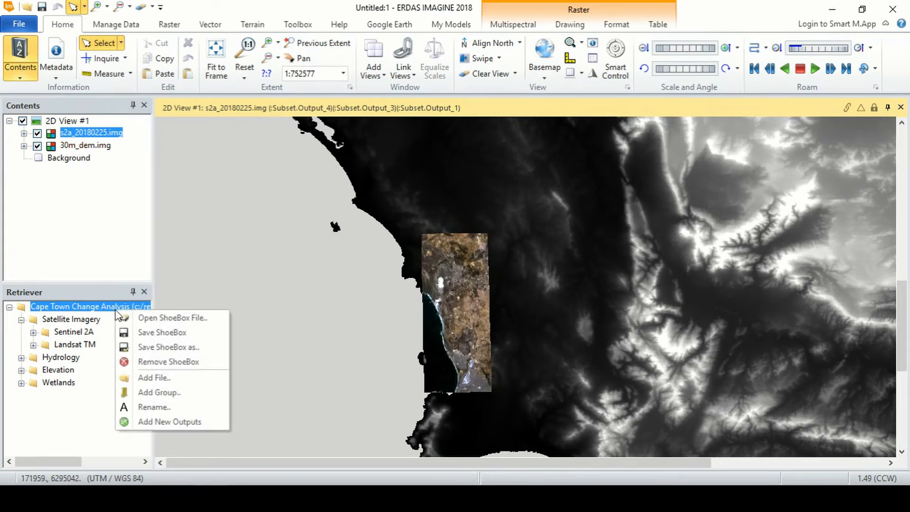
pyautogui.click(167, 424)
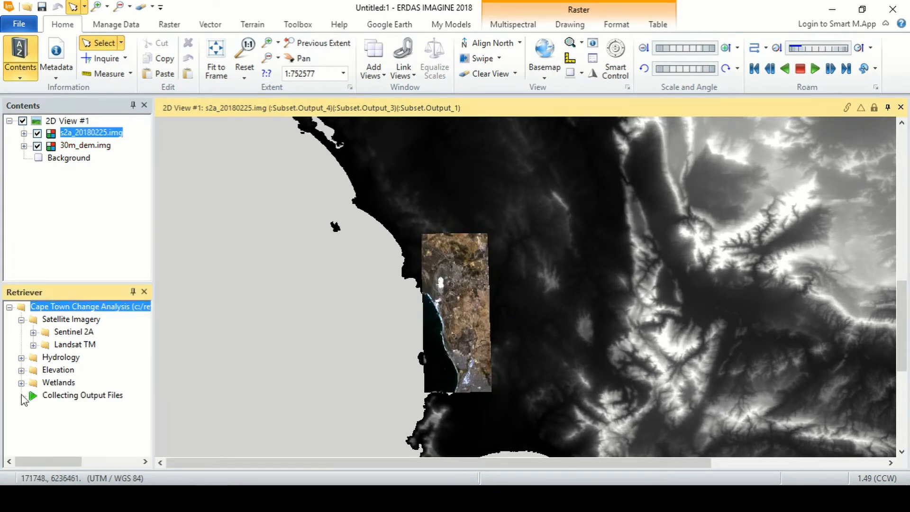
pyautogui.click(101, 397)
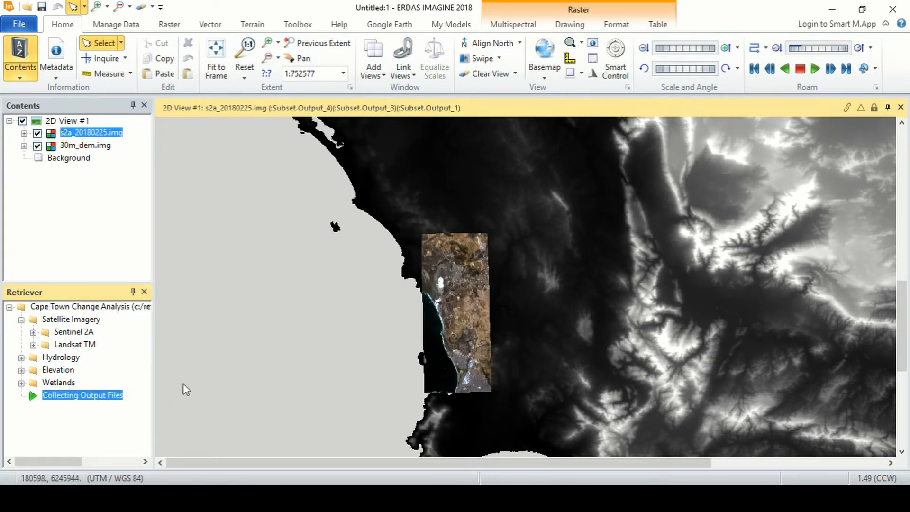
# - Save the Cape Town Change Analysis ShoeBox as CapeTown in the outputs folder
pyautogui.rightClick(86, 146)
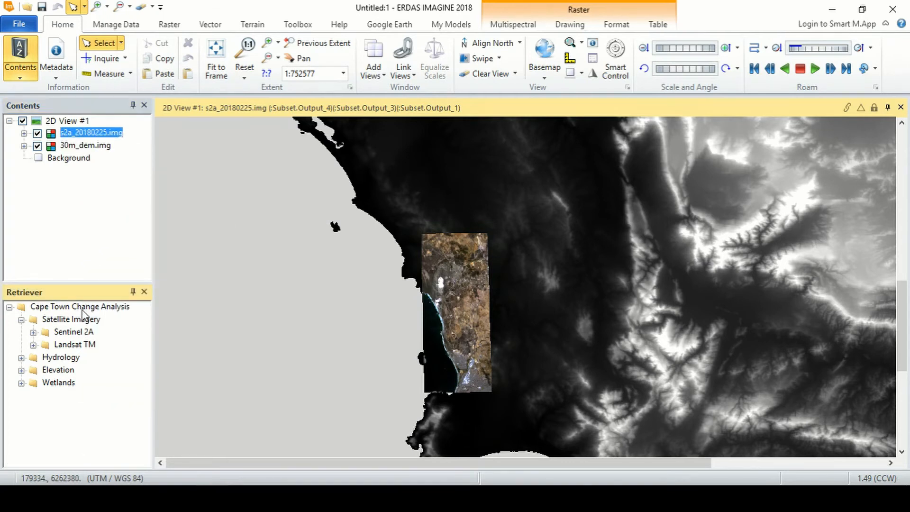
pyautogui.rightClick(82, 310)
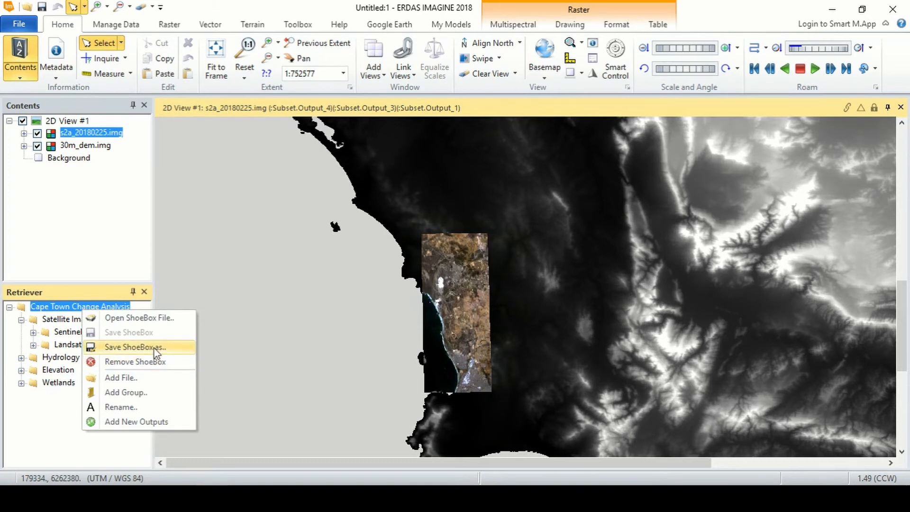
pyautogui.click(134, 347)
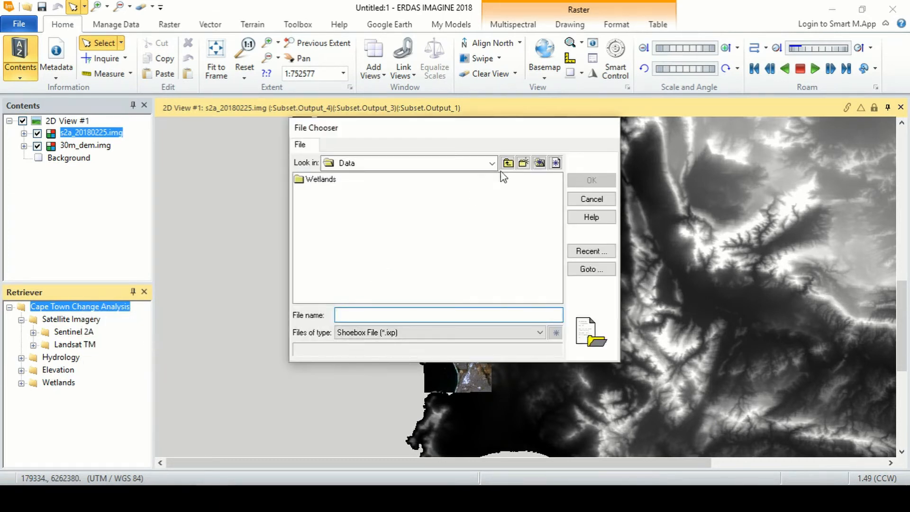
pyautogui.click(507, 162)
pyautogui.doubleClick(316, 188)
pyautogui.write('CapeTown')
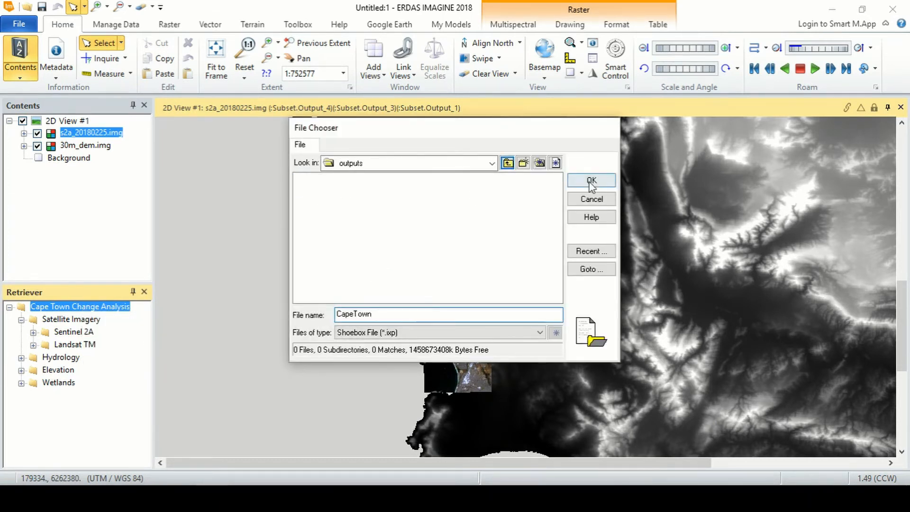
pyautogui.click(590, 181)
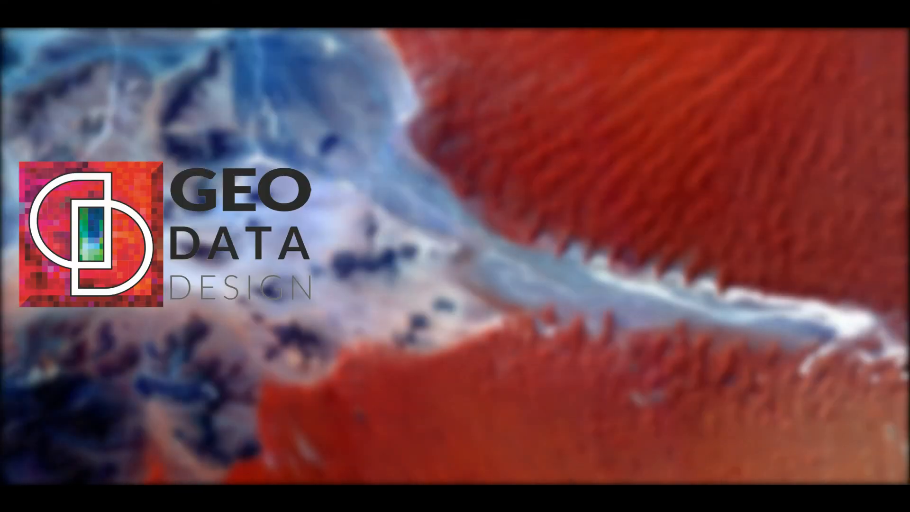